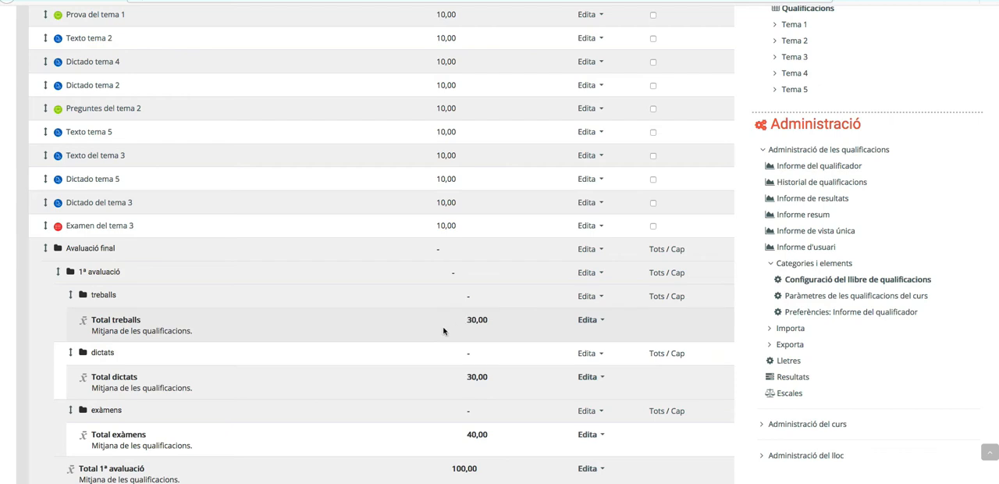
- Review the gradebook's category structure under Avaluació final, including the treballs, dictats and exàmens subcategories and totals of all three evaluations
scroll(451, 319, up, 1)
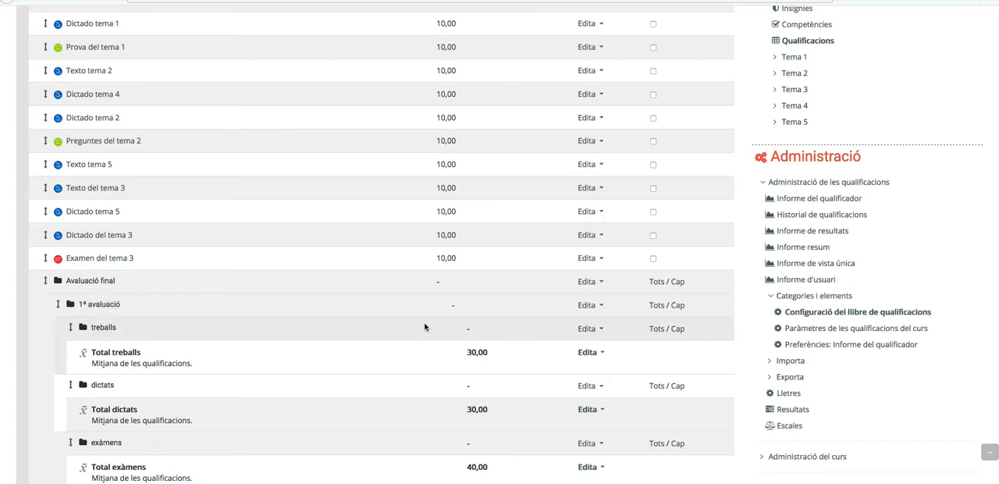
scroll(424, 326, up, 1)
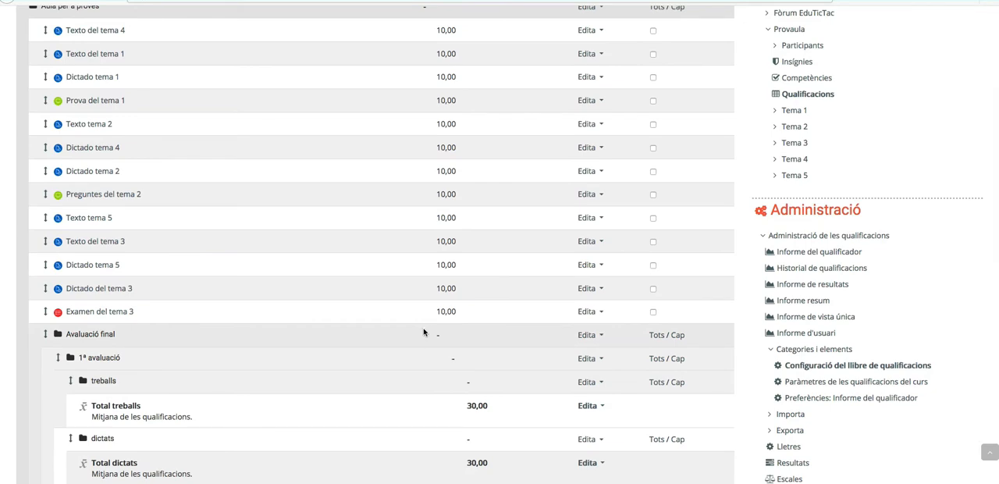
scroll(412, 319, up, 1)
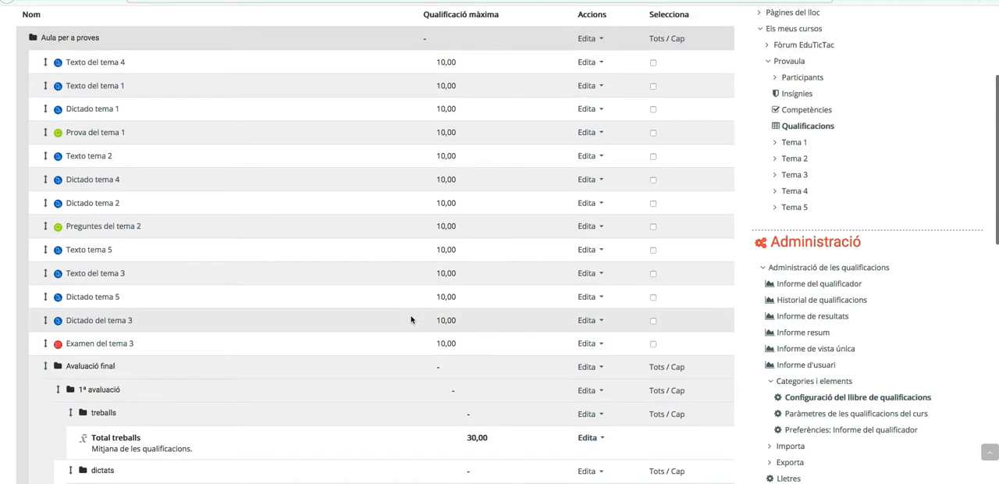
scroll(411, 319, down, 2)
scroll(411, 320, down, 5)
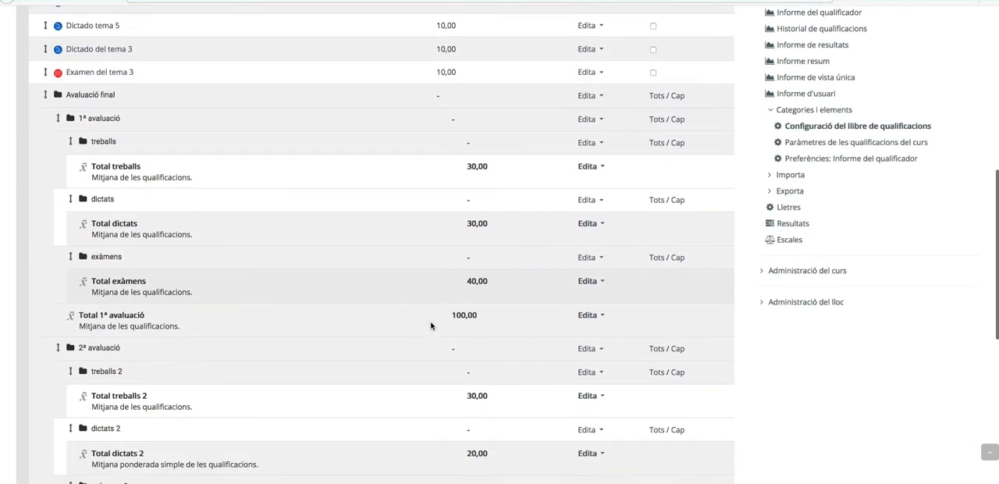
scroll(431, 326, down, 4)
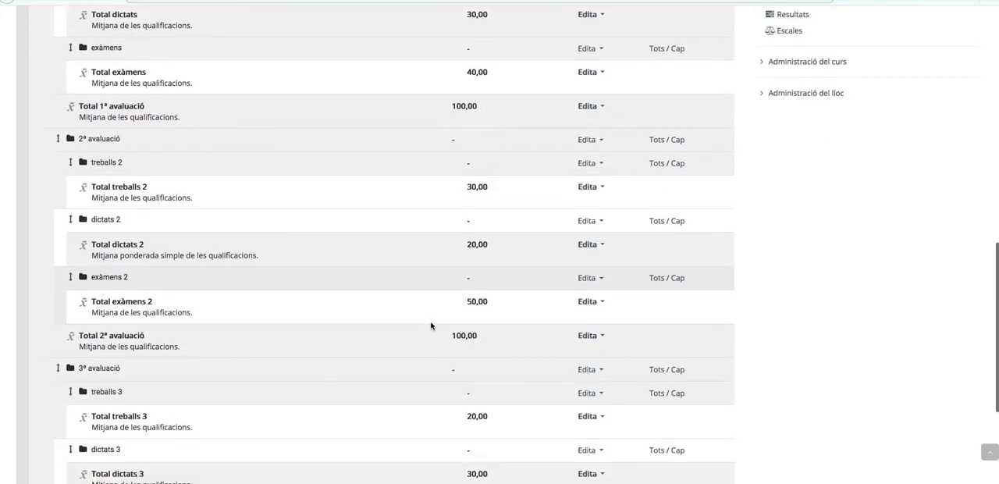
scroll(318, 337, down, 3)
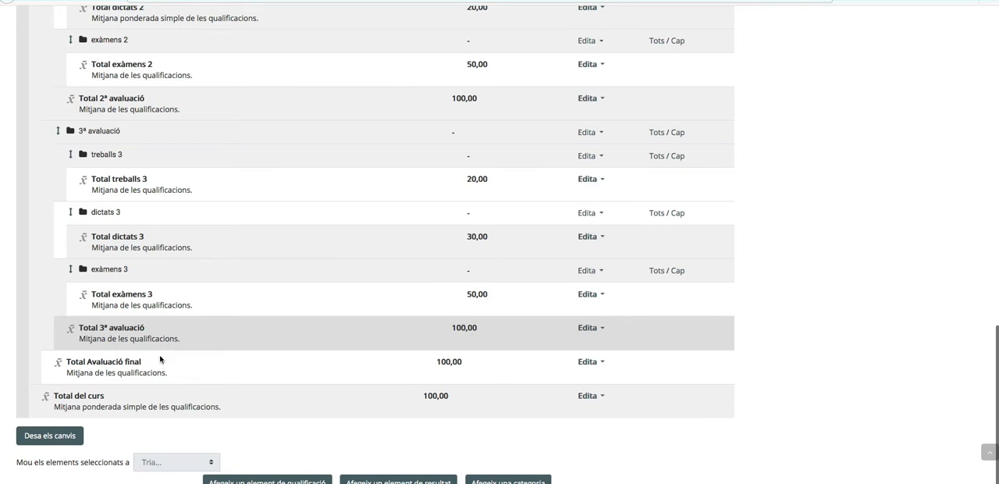
scroll(234, 320, up, 1)
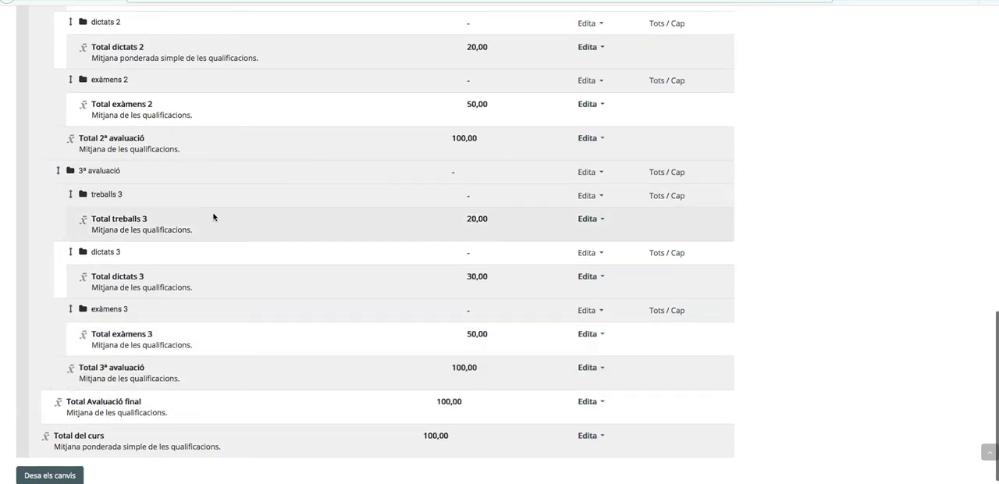
scroll(192, 190, up, 5)
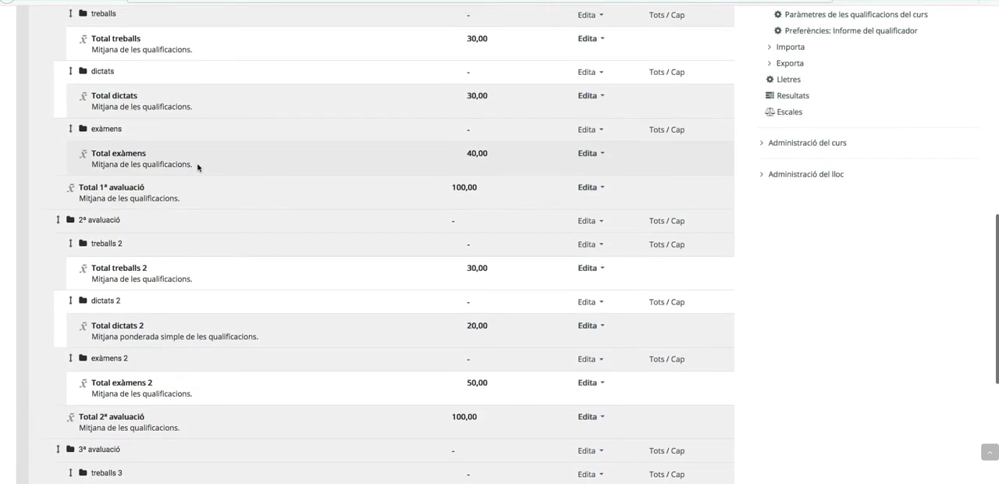
scroll(199, 176, down, 5)
scroll(201, 240, up, 6)
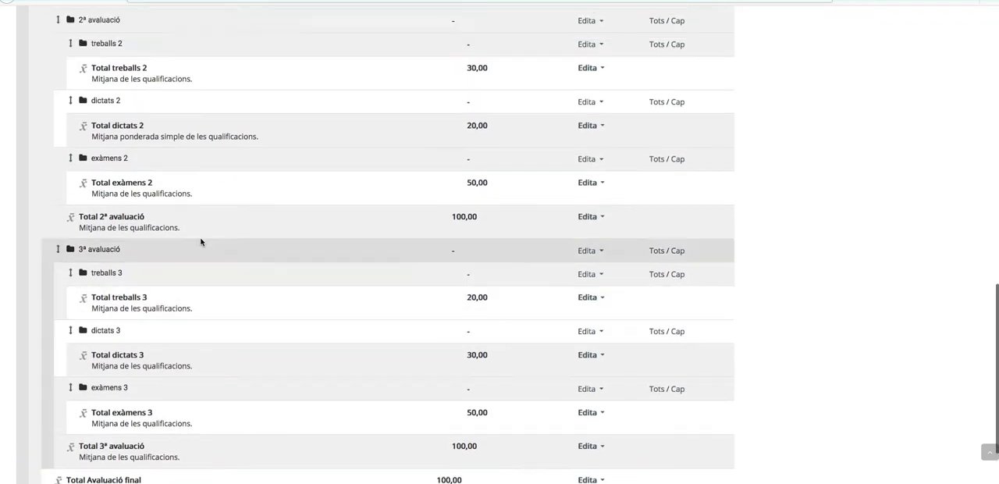
scroll(203, 244, up, 4)
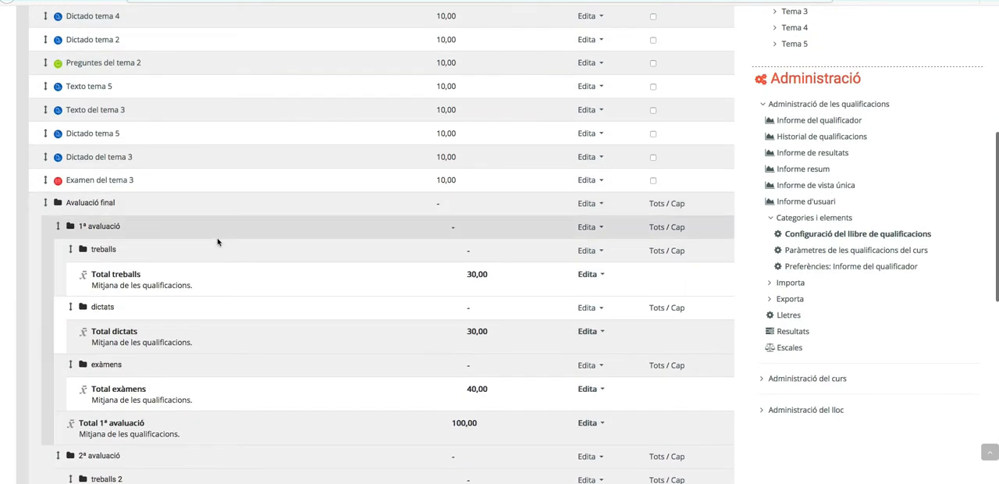
scroll(231, 281, up, 4)
scroll(230, 291, down, 5)
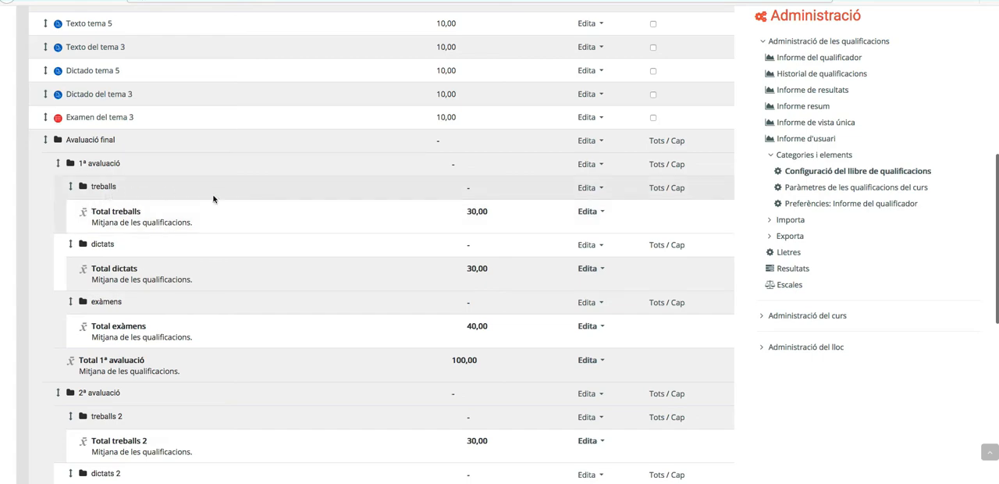
- Examine the ungrouped activities directly under Aula per a proves and compare them with the 1ª avaluació subcategories
scroll(213, 198, up, 8)
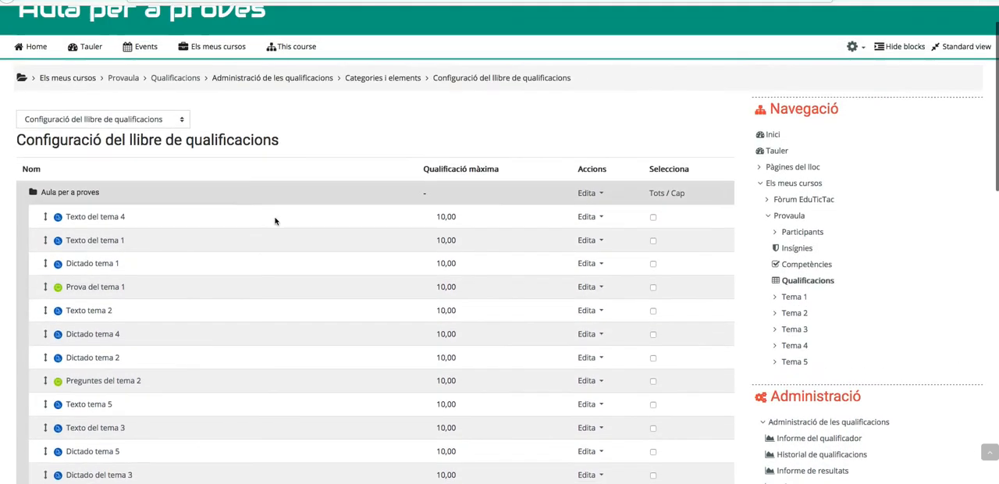
scroll(371, 238, down, 2)
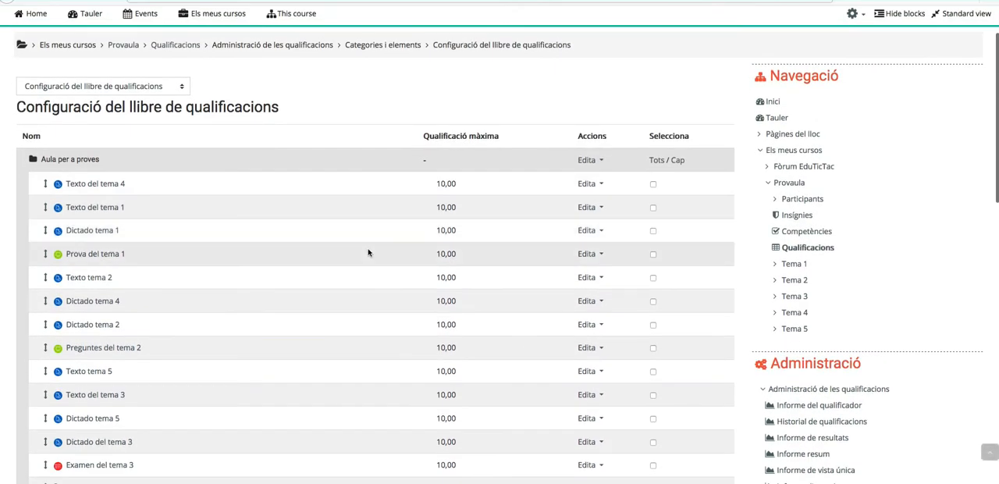
scroll(370, 252, down, 5)
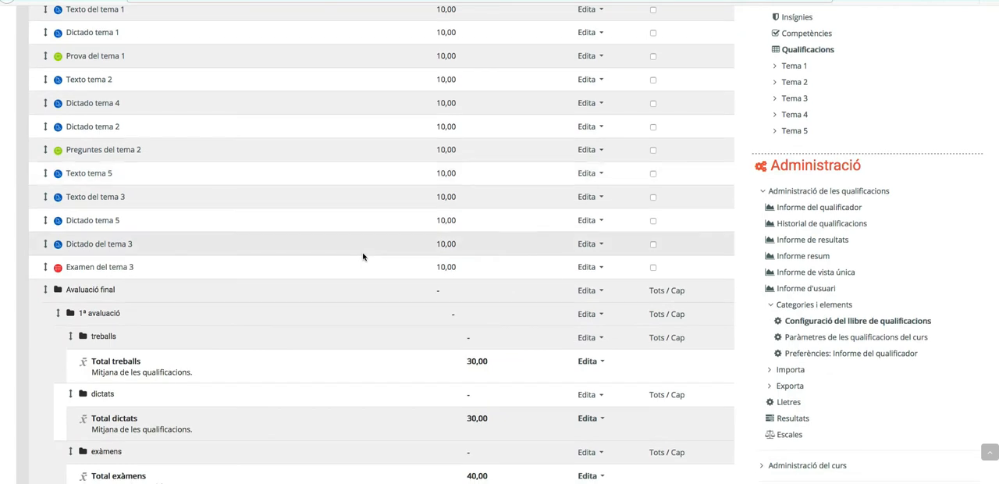
scroll(379, 290, down, 2)
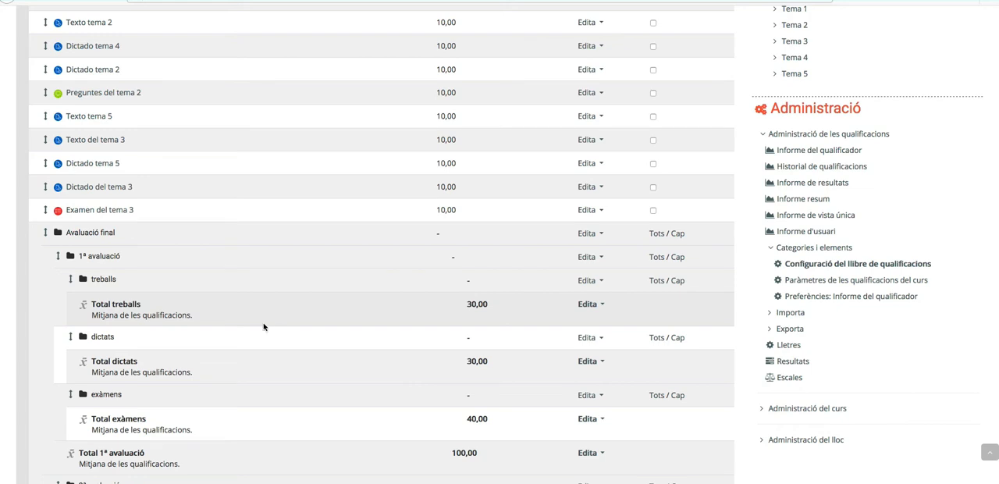
scroll(277, 304, up, 5)
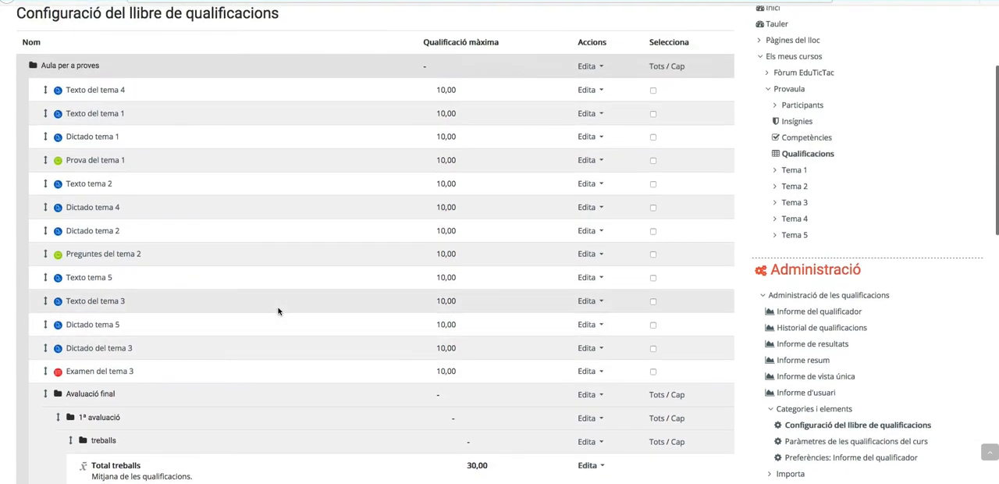
scroll(277, 310, up, 2)
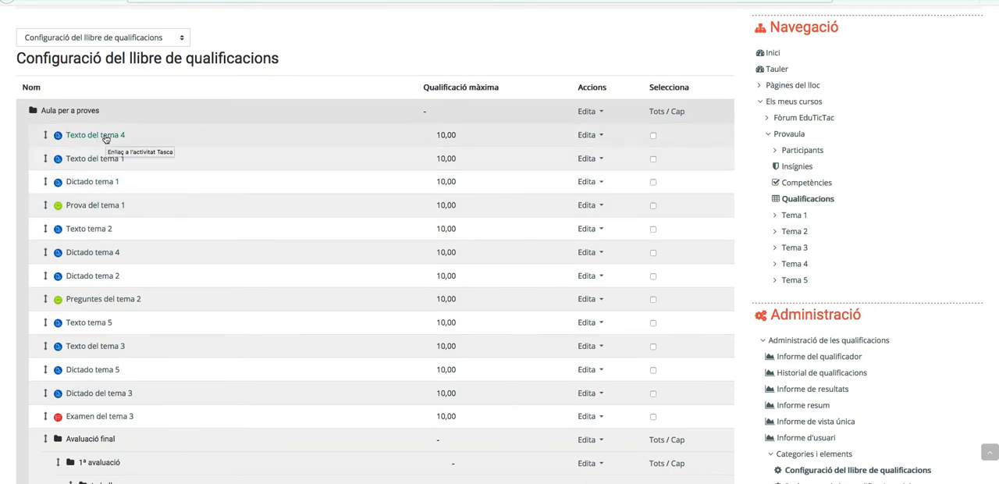
scroll(491, 308, down, 6)
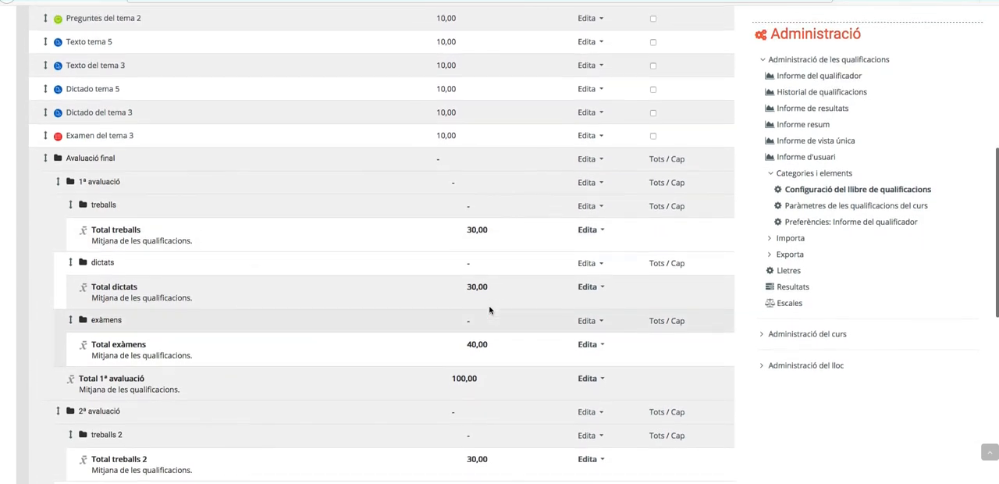
scroll(489, 309, up, 4)
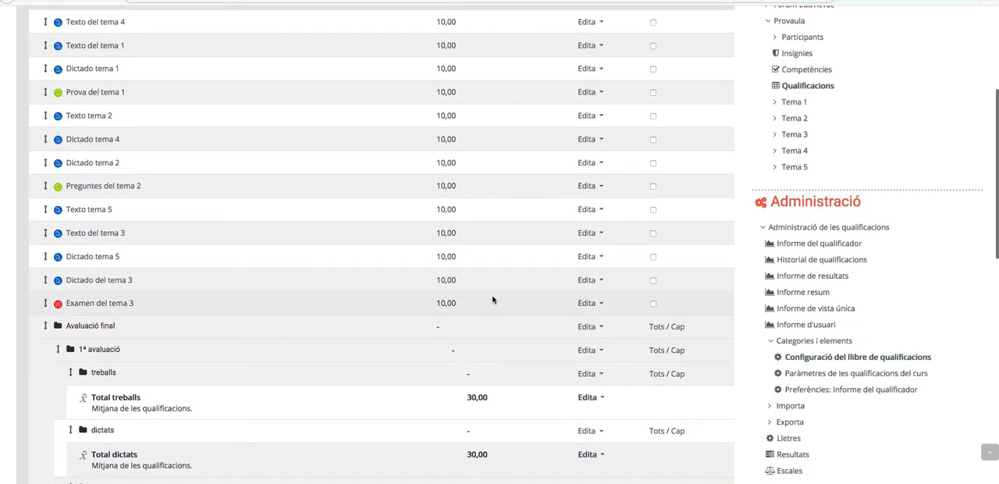
scroll(492, 300, up, 4)
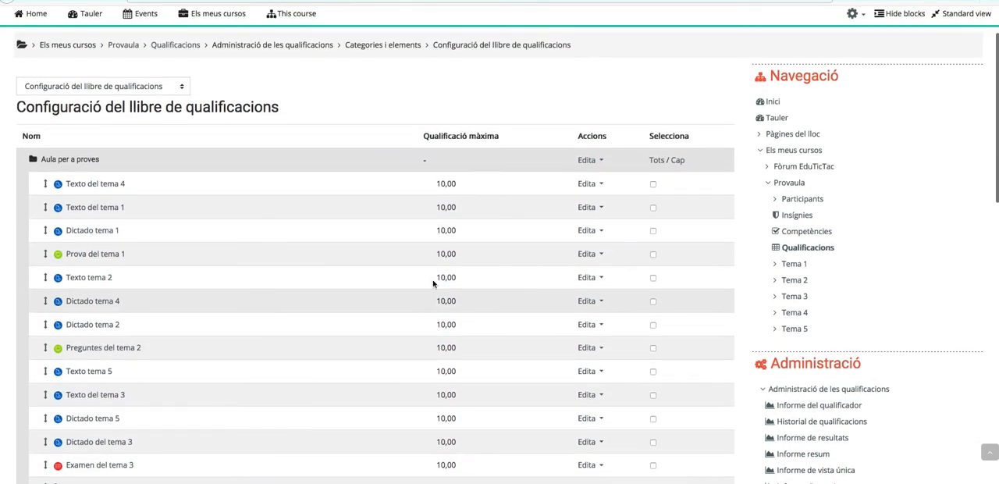
scroll(282, 318, down, 1)
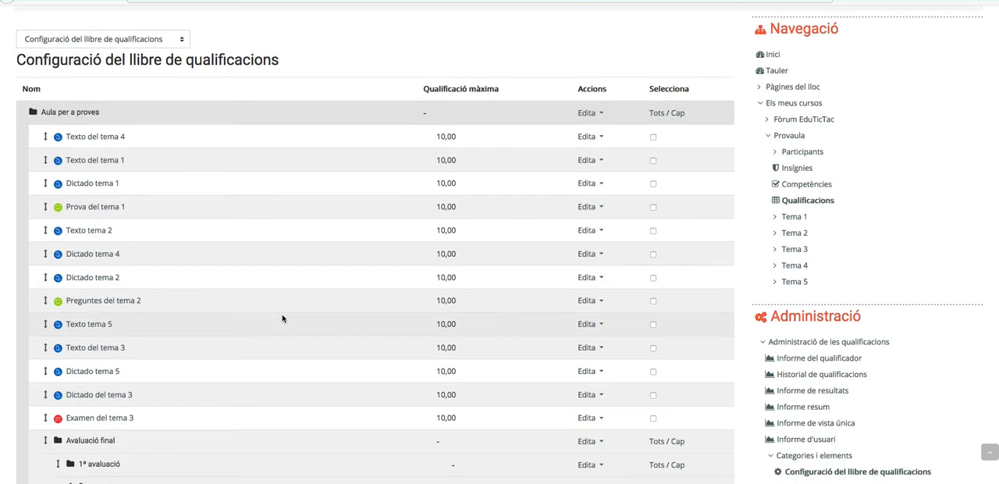
scroll(301, 320, down, 2)
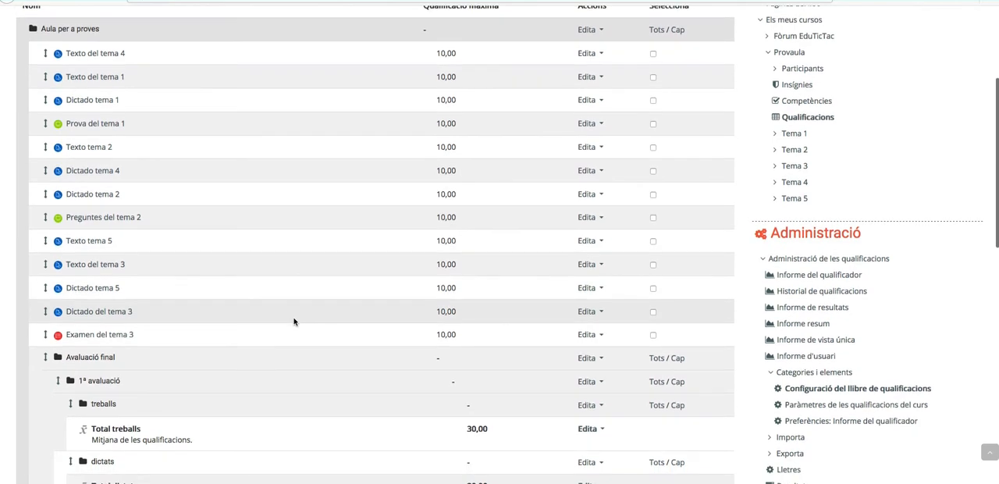
- Move the activities Texto del tema 4 and Texto del tema 1 into the treballs category of 1ª avaluació
scroll(295, 321, up, 1)
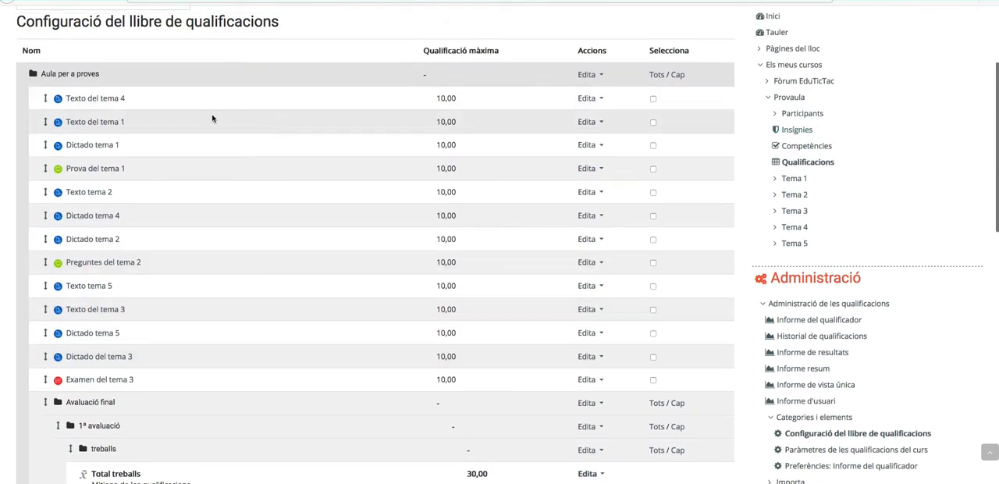
click(652, 98)
scroll(556, 162, down, 5)
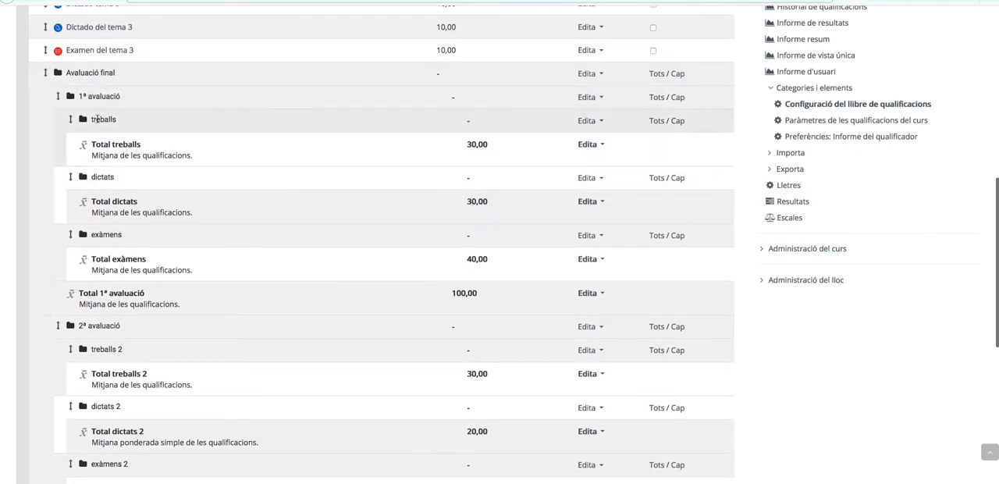
scroll(187, 207, down, 8)
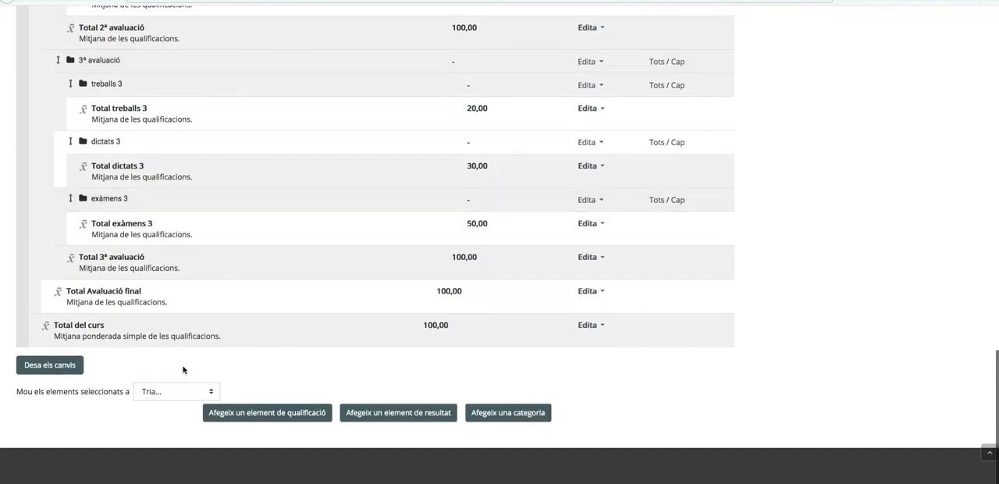
click(190, 391)
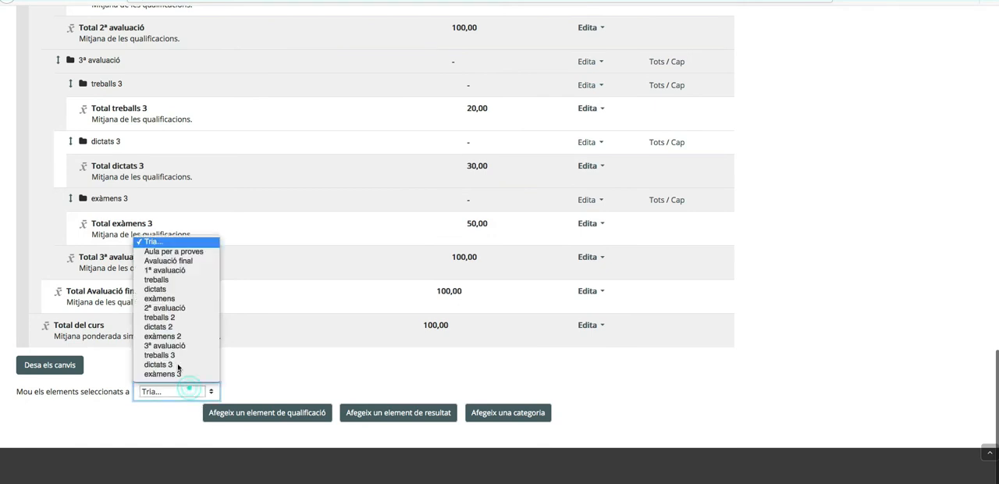
click(165, 281)
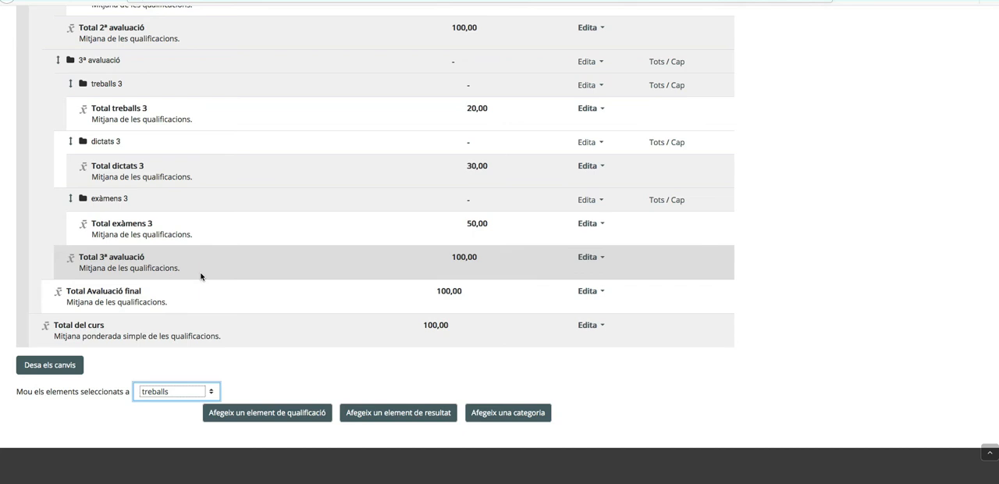
- Check the two activities placed in treballs and look over the dictats and exàmens categories and the following evaluations
scroll(214, 263, down, 5)
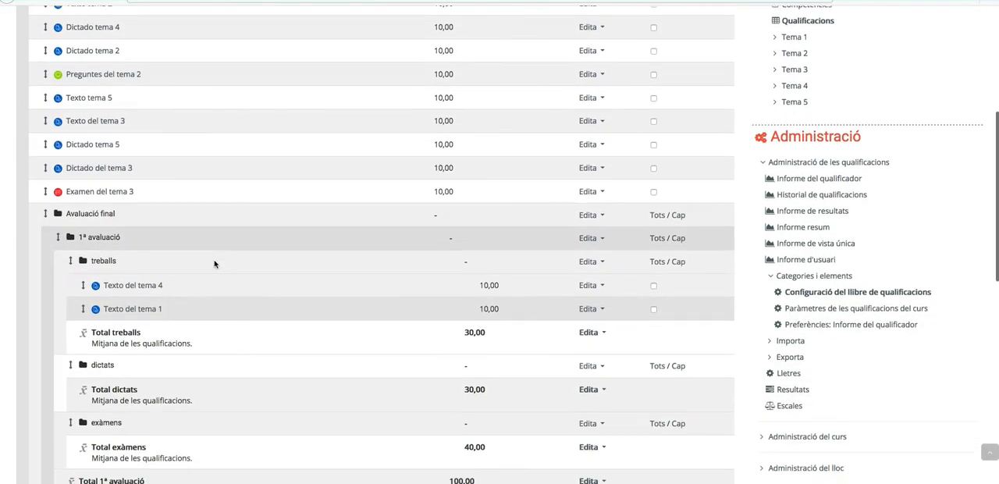
scroll(214, 264, down, 3)
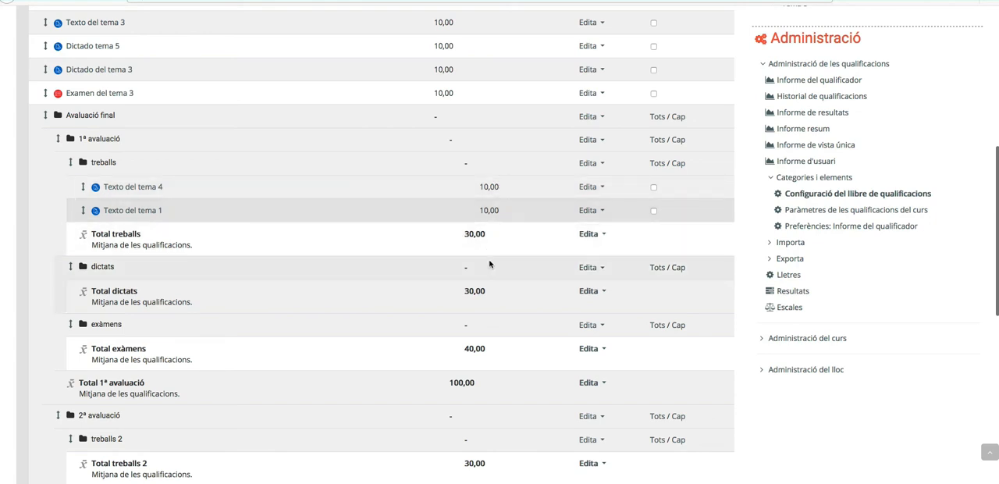
scroll(489, 262, down, 5)
scroll(489, 262, down, 2)
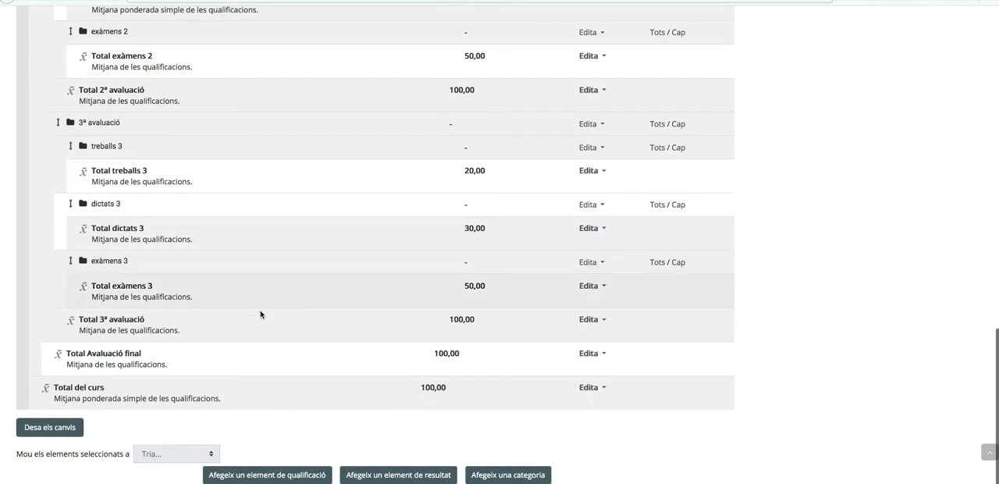
scroll(395, 375, up, 8)
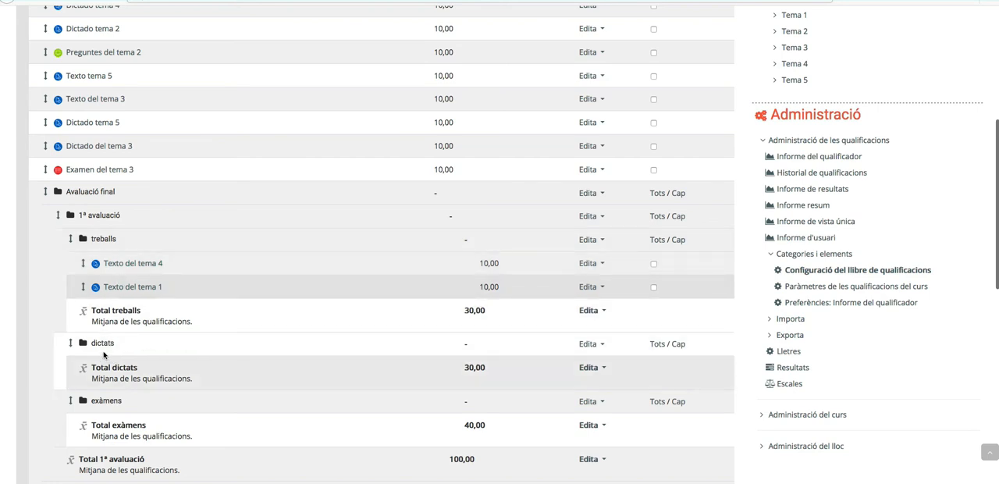
scroll(145, 374, down, 1)
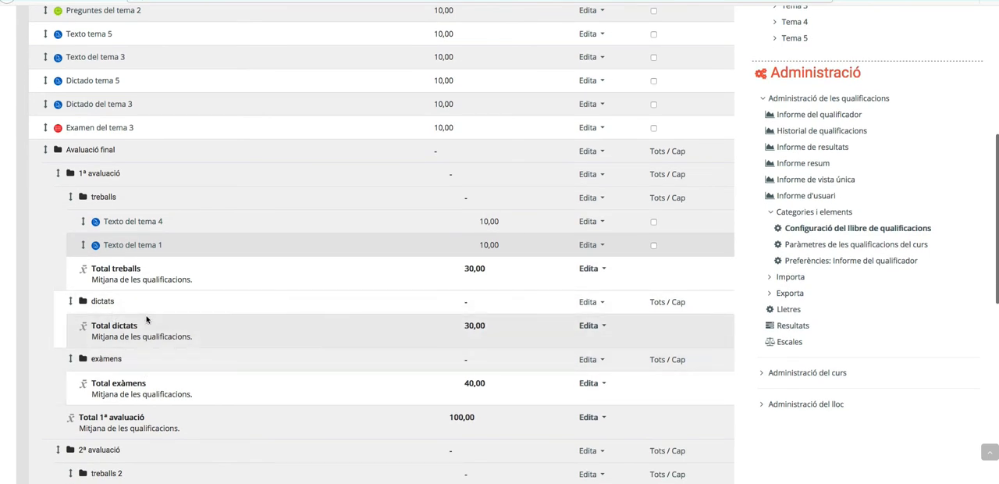
scroll(146, 319, down, 1)
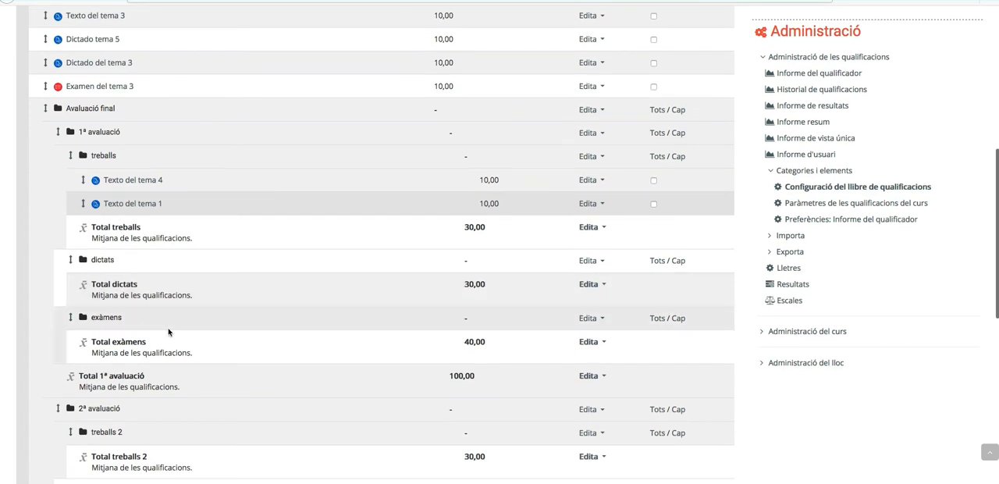
scroll(150, 331, down, 1)
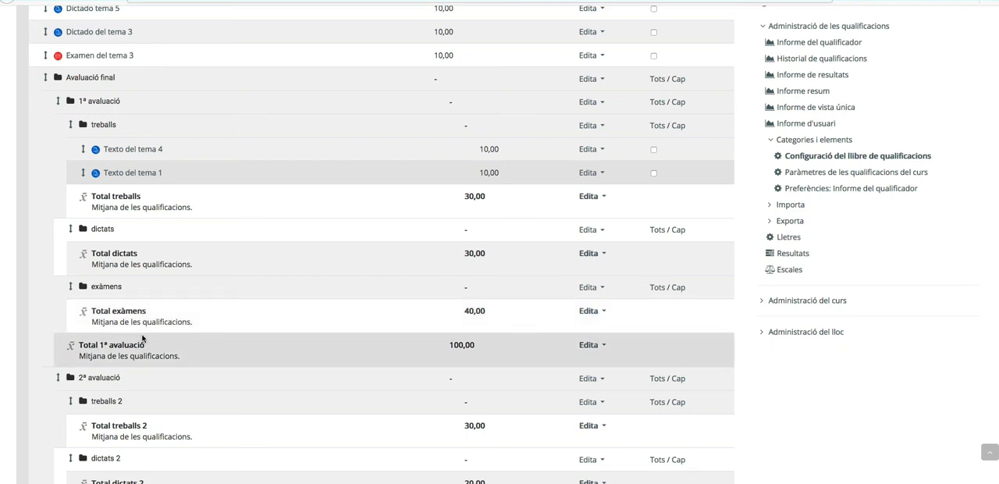
scroll(141, 333, down, 2)
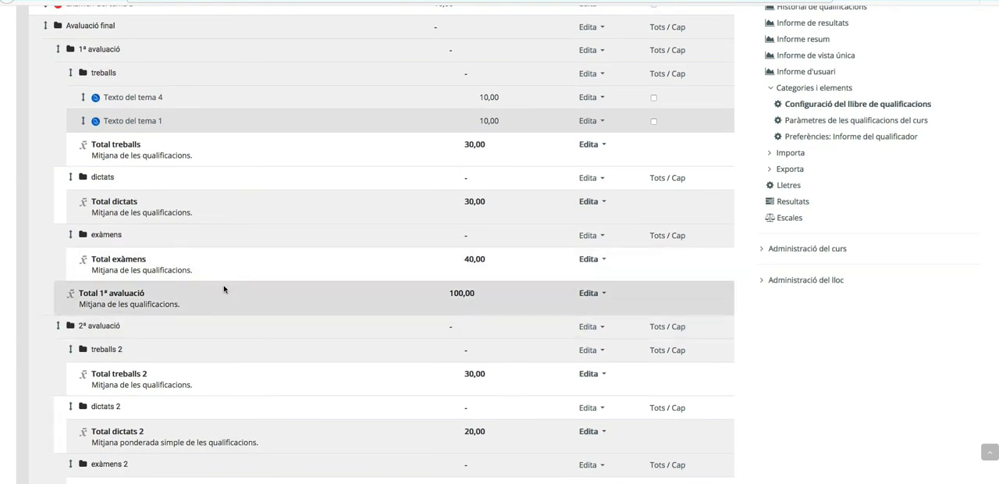
- Move the activity Dictado tema 1 into the dictats category of 1ª avaluació
scroll(241, 283, down, 1)
scroll(241, 283, up, 10)
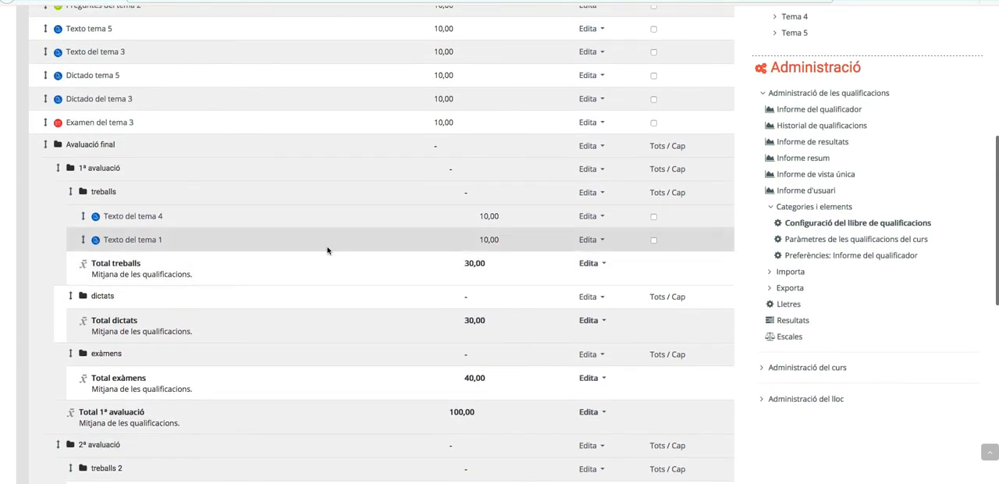
scroll(536, 169, down, 15)
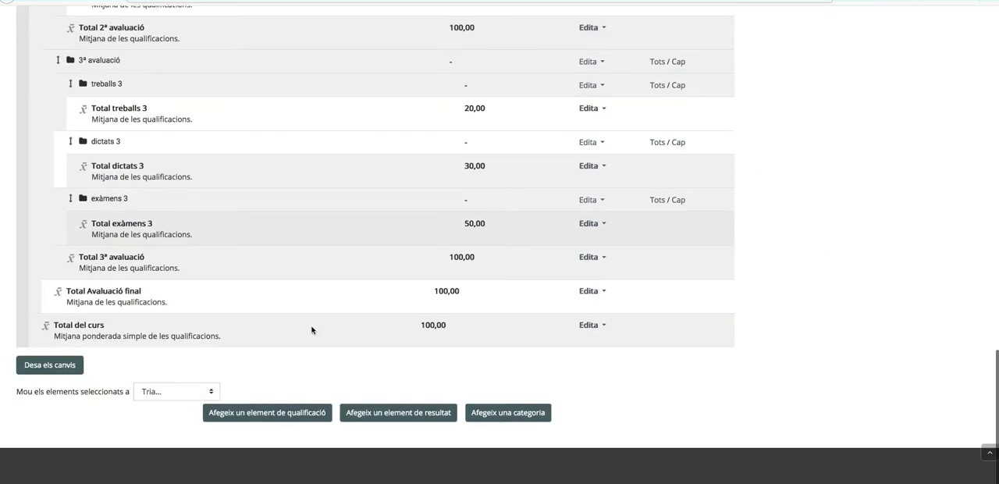
click(176, 392)
click(164, 437)
- Move the activity Prova del tema 1 into the exàmens category of 1ª avaluació
scroll(653, 104, down, 4)
click(653, 104)
scroll(343, 209, down, 15)
click(177, 391)
click(159, 298)
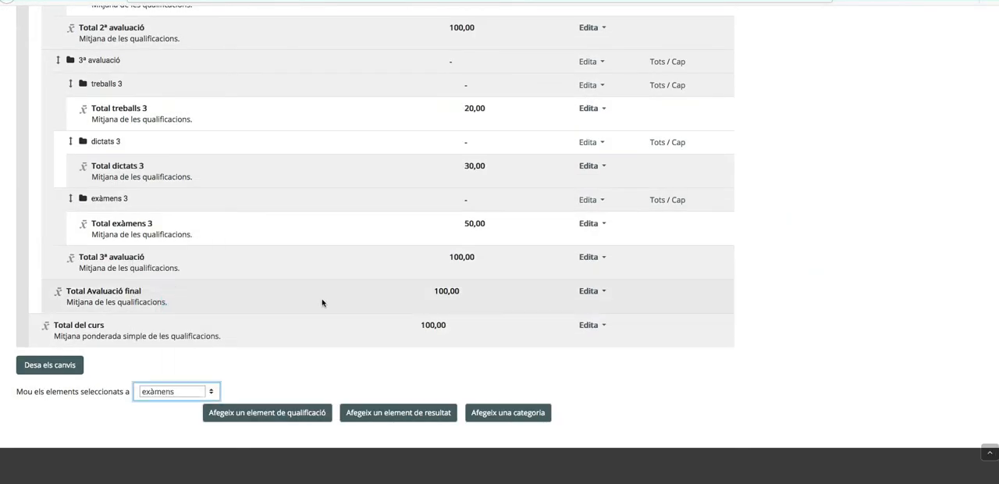
- Move the activity Texto tema 2 into the treballs 2 category of 2ª avaluació
scroll(635, 158, down, 3)
click(653, 150)
scroll(653, 150, down, 15)
click(165, 397)
click(160, 318)
- Move the activities Dictado tema 4 and Dictado tema 2 into the dictats 2 category of 2ª avaluació
scroll(640, 179, down, 3)
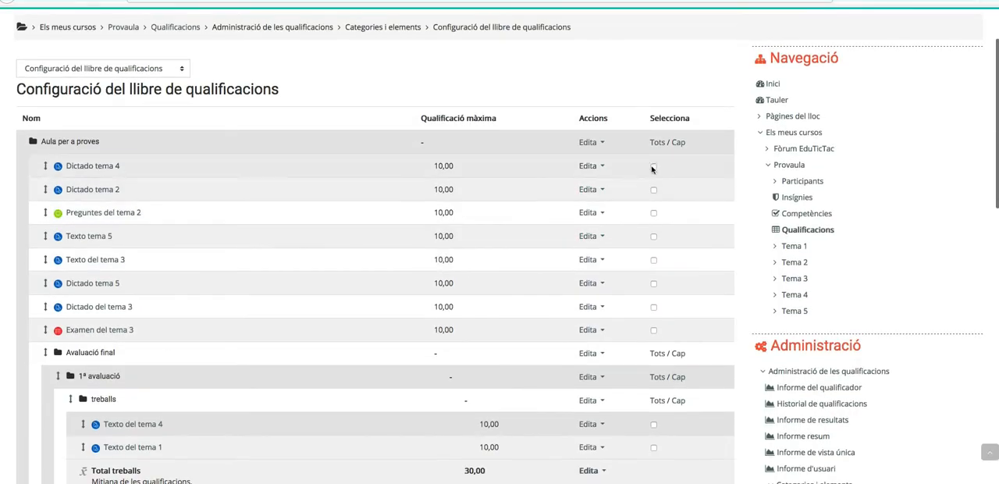
click(653, 166)
scroll(652, 167, down, 15)
click(173, 392)
click(162, 326)
- Move the activity Preguntes del tema 2 into the exàmens 2 category of 2ª avaluació
scroll(657, 213, down, 3)
click(654, 210)
scroll(654, 212, down, 15)
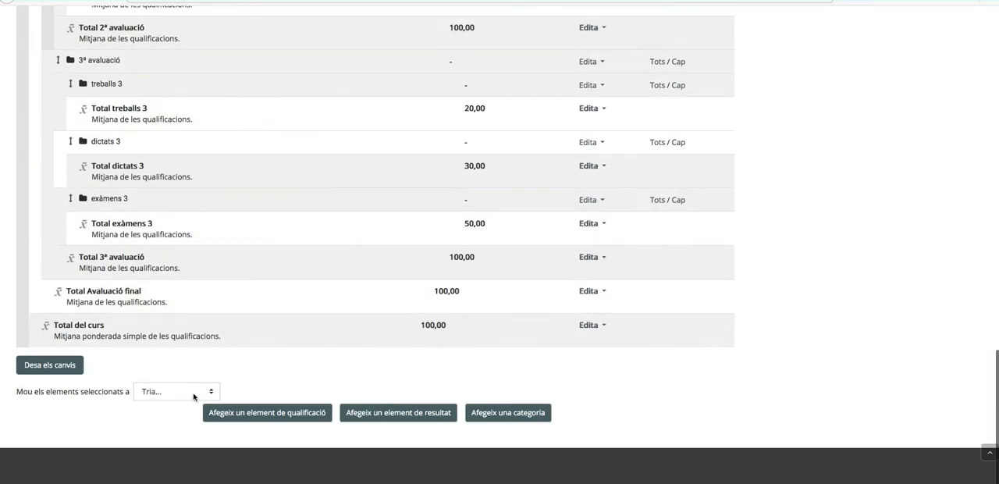
click(193, 394)
click(178, 334)
- Move the activities Texto tema 5 and Texto del tema 3 into the treballs 3 category of 3ª avaluació
scroll(539, 252, down, 3)
click(653, 180)
click(653, 203)
scroll(653, 204, down, 15)
click(167, 390)
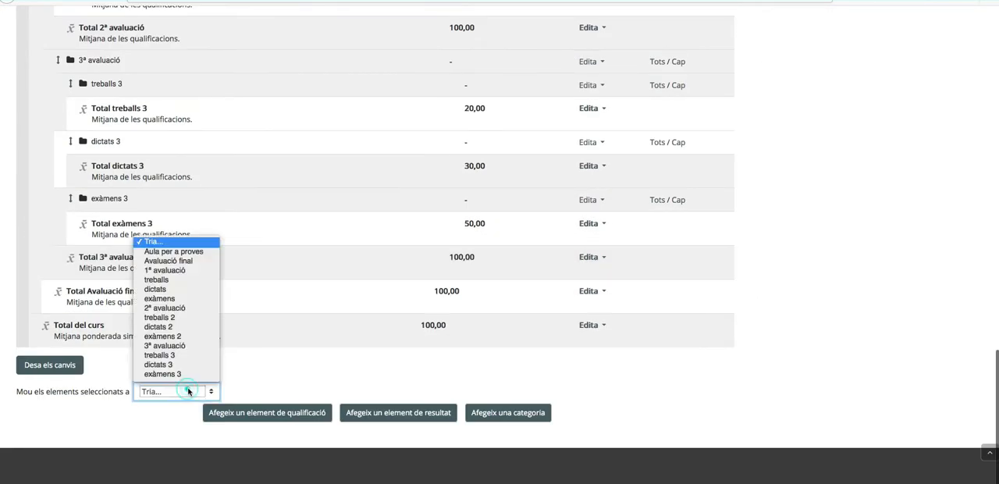
click(168, 355)
- Move the activities Dictado tema 5 and Dictado del tema 3 into the dictats 3 category of 3ª avaluació
scroll(656, 172, down, 3)
click(653, 146)
click(654, 170)
scroll(654, 172, down, 15)
click(190, 393)
click(168, 365)
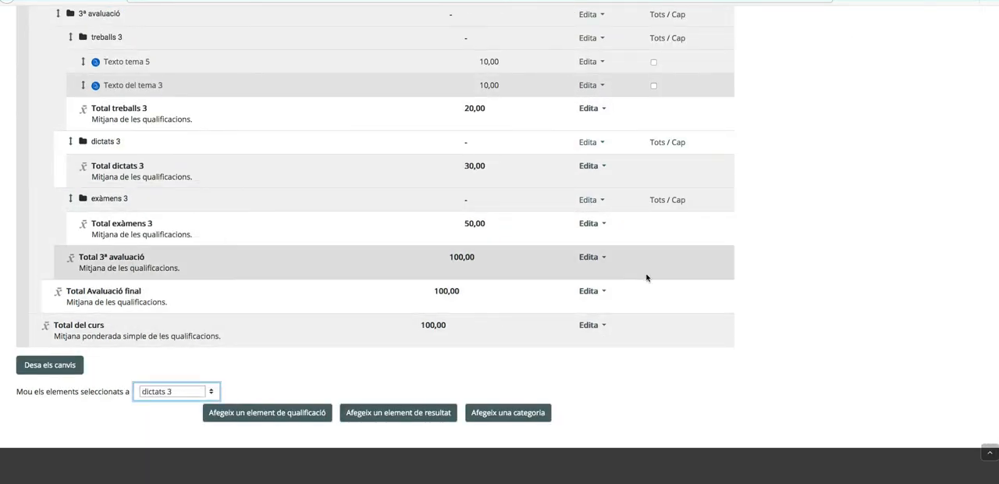
- Move the activity Examen del tema 3 into the exàmens 3 category of 3ª avaluació
click(653, 194)
scroll(383, 245, down, 15)
click(176, 391)
click(173, 374)
- Review how the activities are distributed across the subcategories of all three evaluations, along with the category, Avaluació final and course totals
scroll(364, 298, down, 3)
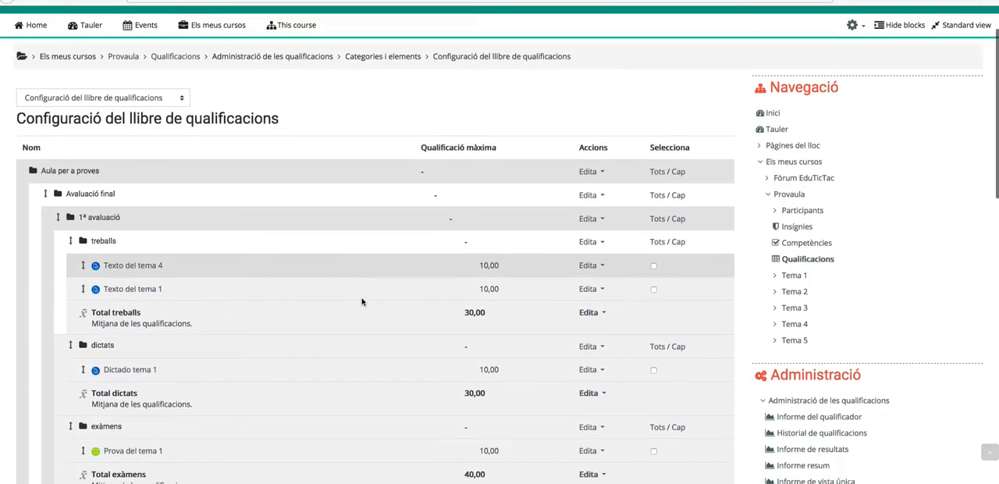
scroll(255, 311, down, 2)
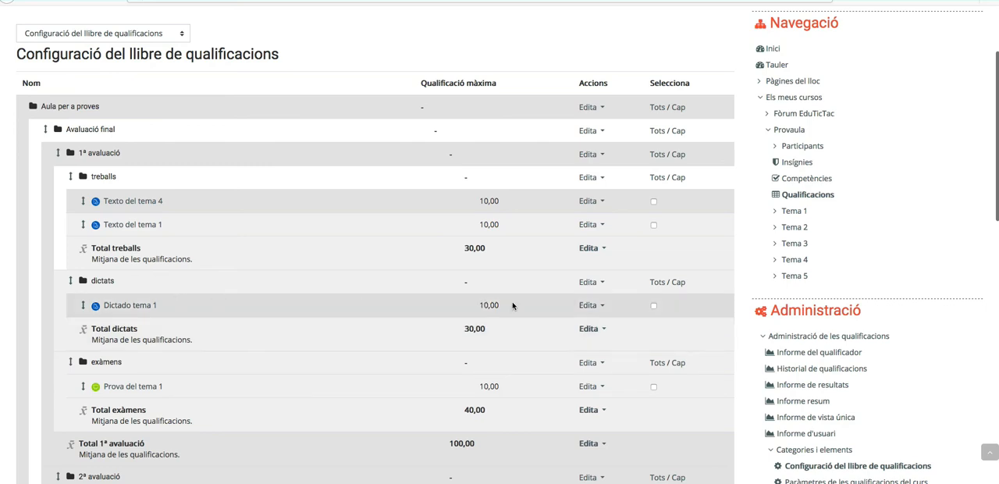
scroll(484, 446, down, 1)
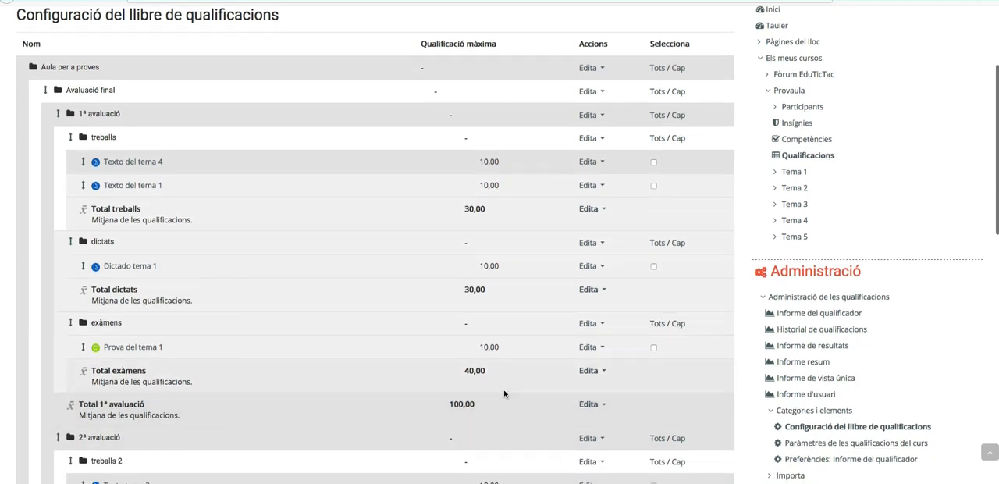
scroll(505, 393, down, 1)
scroll(486, 351, down, 3)
scroll(486, 350, down, 10)
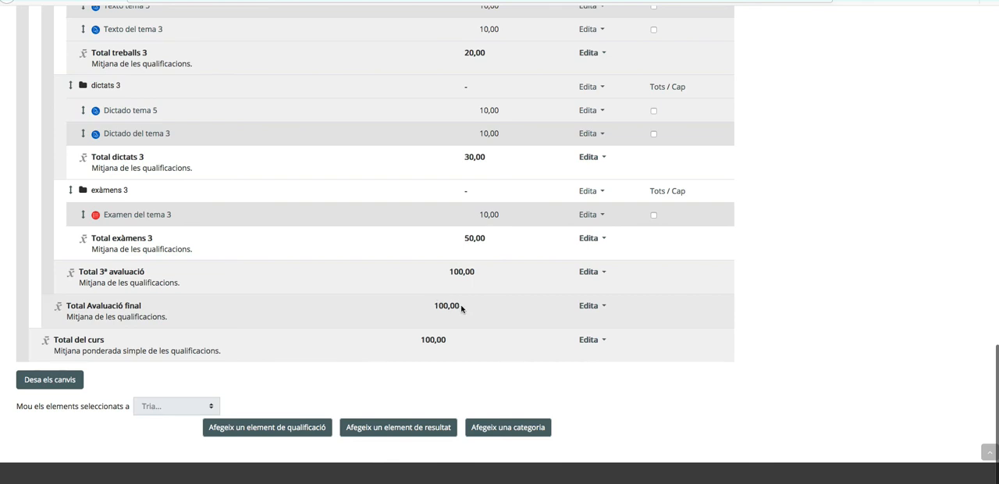
scroll(426, 315, up, 15)
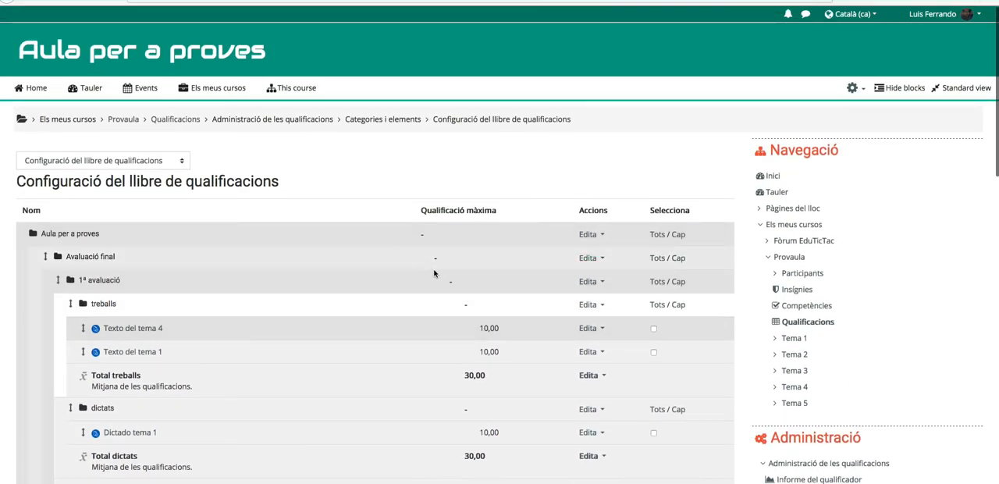
scroll(472, 379, down, 2)
scroll(471, 379, down, 6)
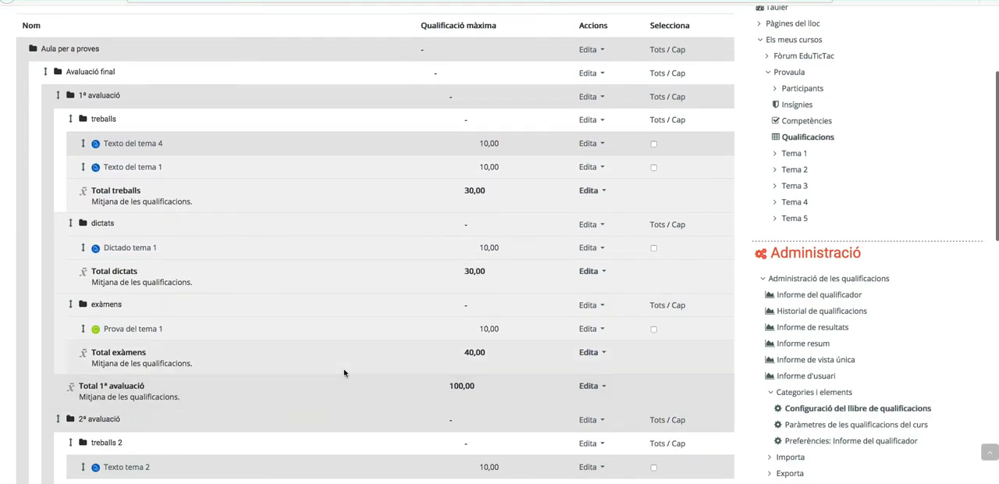
scroll(425, 347, down, 8)
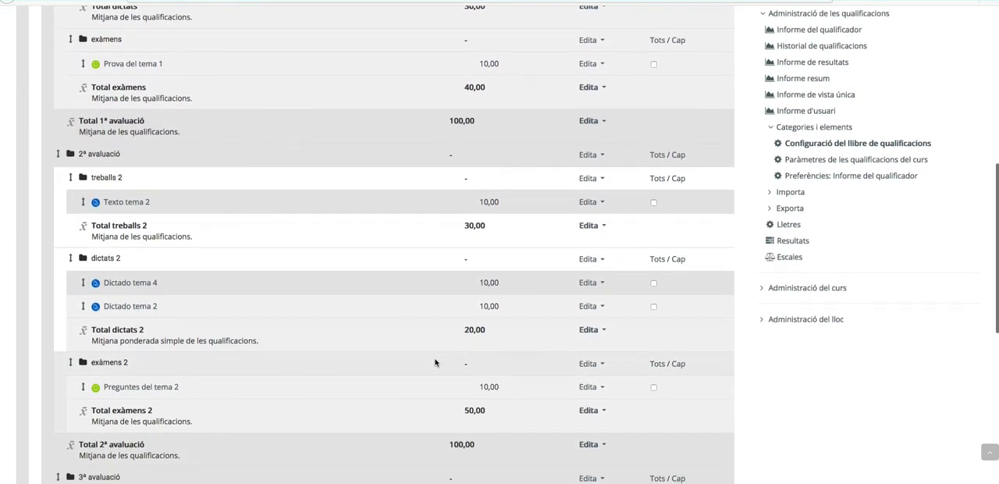
scroll(434, 361, down, 7)
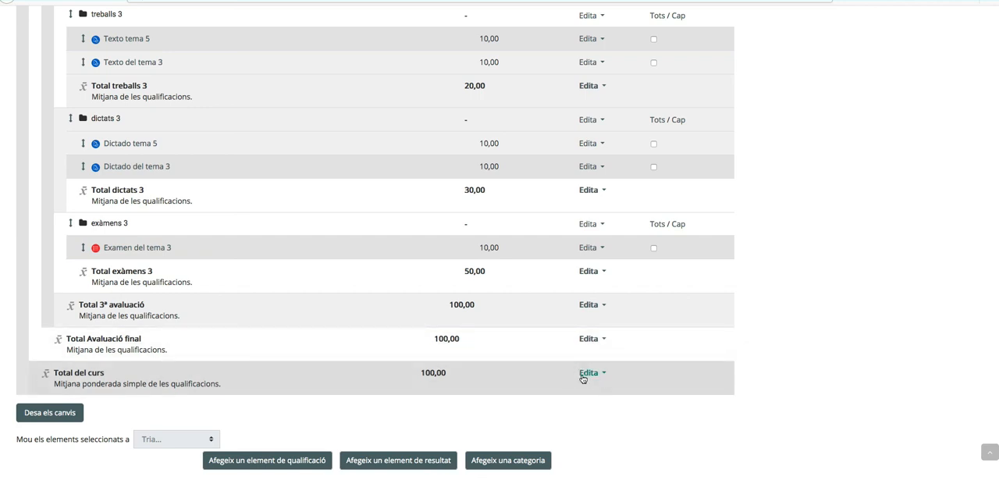
scroll(464, 261, up, 2)
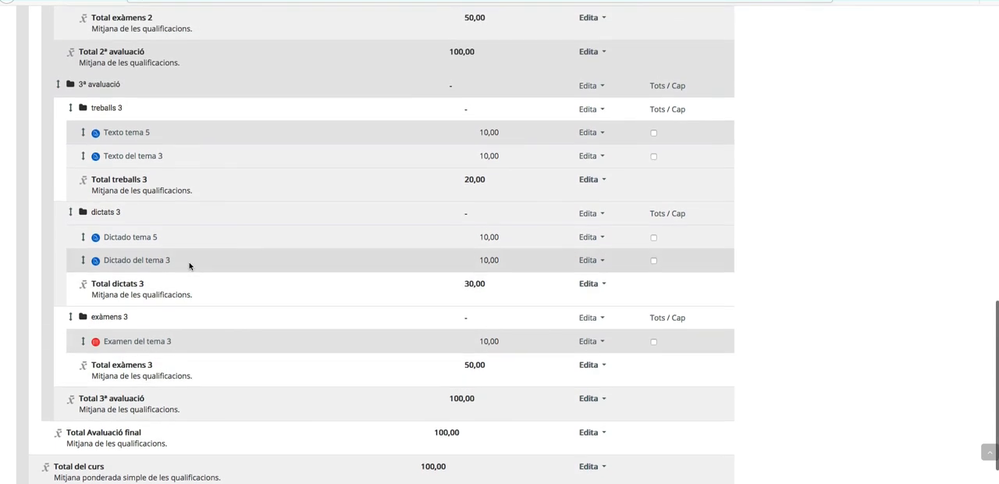